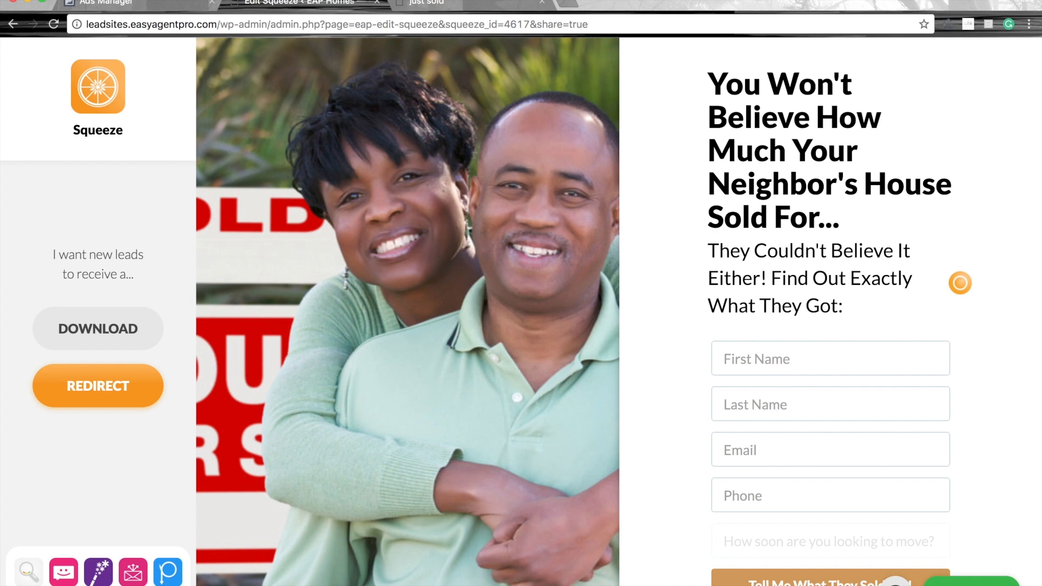
- Switch to Facebook Ads Manager and continue to the ad set with the Conversions objective, keeping the campaign name Conversions
{"action": "scroll", "coordinate": [959, 282], "scroll_direction": "down", "scroll_amount": 2}
{"action": "scroll", "coordinate": [958, 281], "scroll_direction": "up", "scroll_amount": 2}
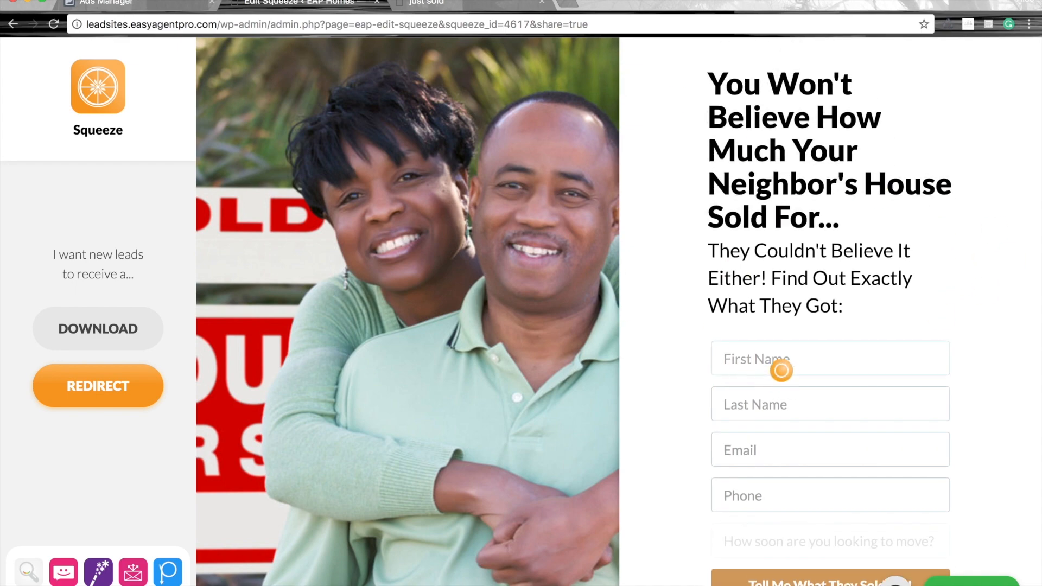
{"action": "key", "text": "ctrl+Tab"}
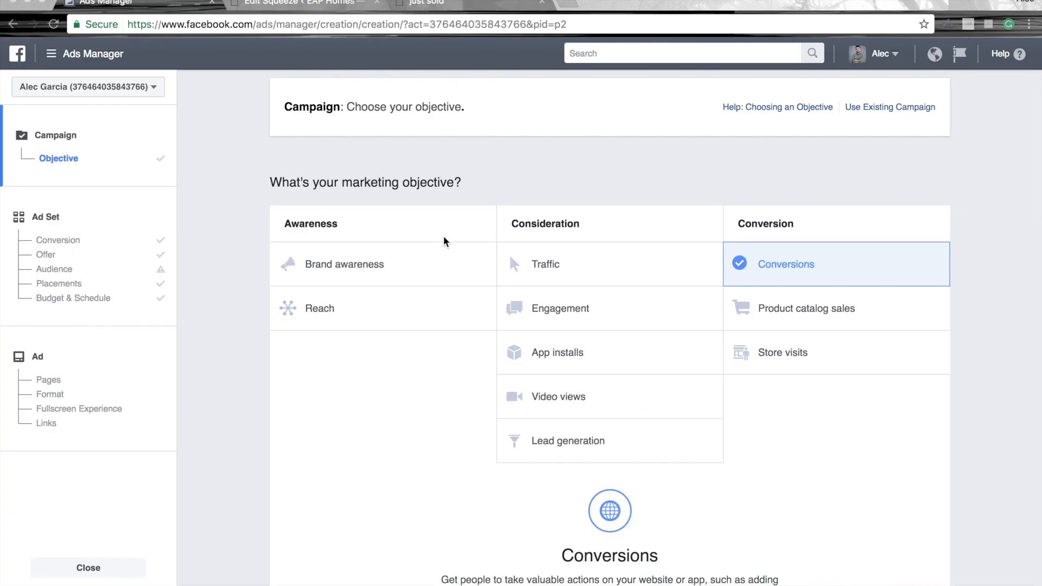
{"action": "scroll", "coordinate": [792, 293], "scroll_direction": "down", "scroll_amount": 2}
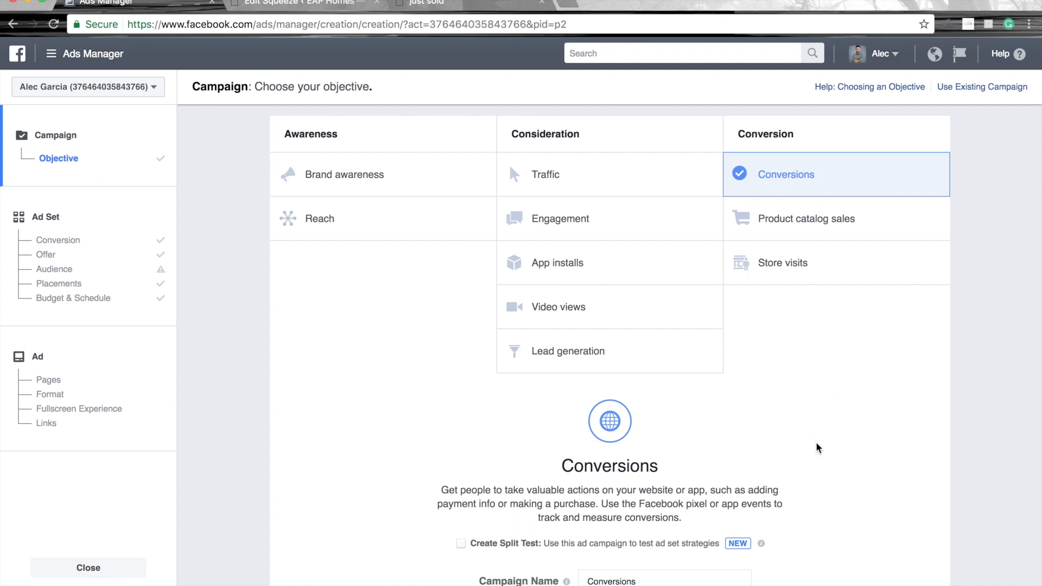
{"action": "scroll", "coordinate": [818, 448], "scroll_direction": "down", "scroll_amount": 1}
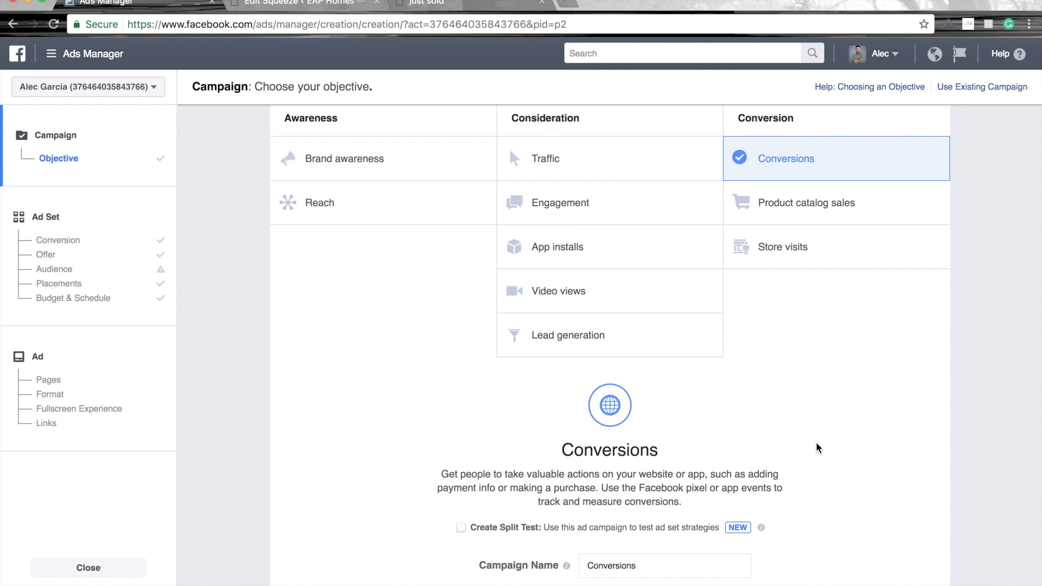
{"action": "scroll", "coordinate": [816, 447], "scroll_direction": "down", "scroll_amount": 5}
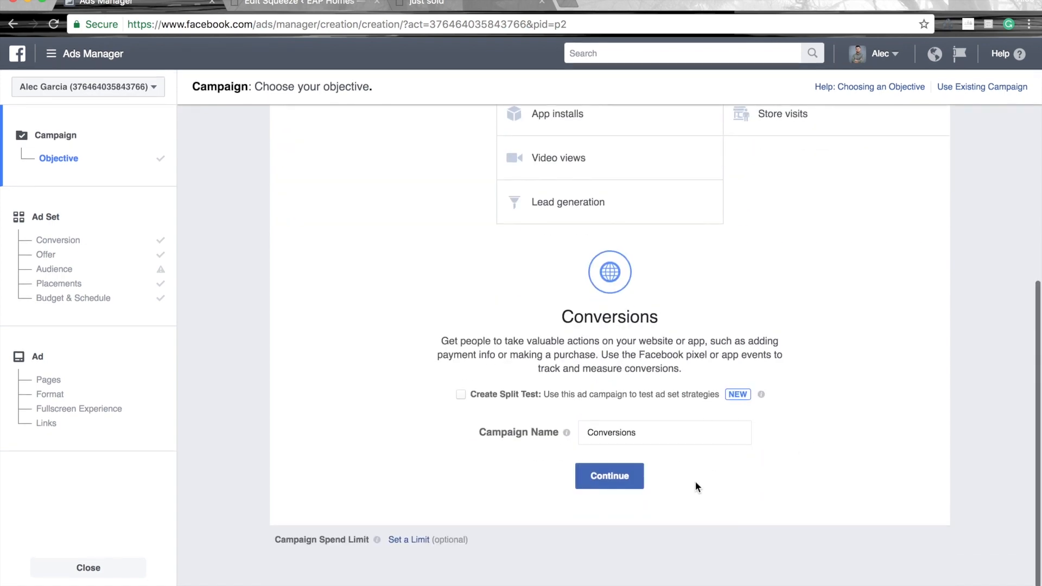
{"action": "left_click", "coordinate": [597, 479]}
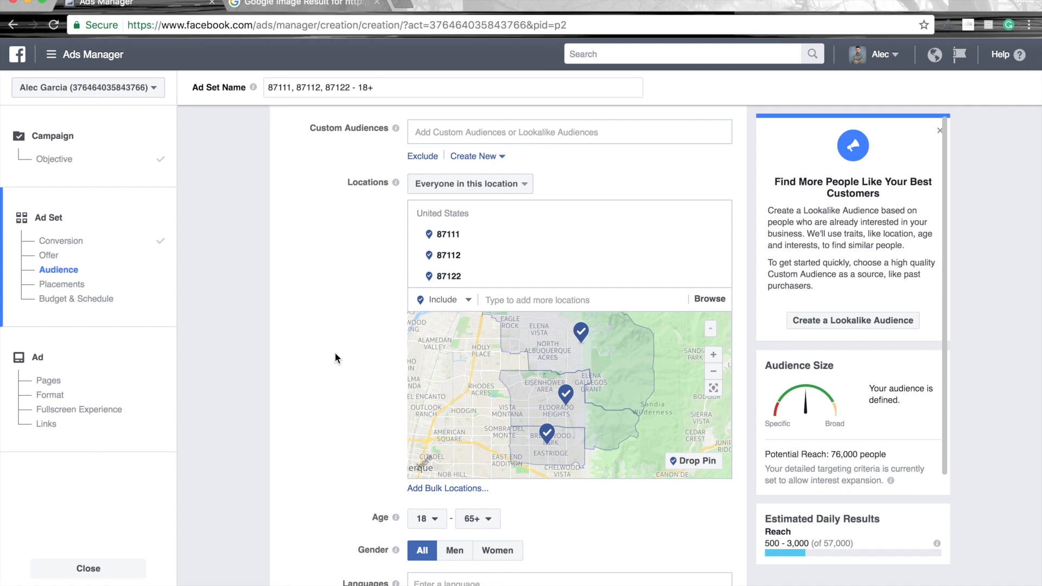
- Add the Homeowners demographic under Home Ownership to the audience's detailed targeting
{"action": "scroll", "coordinate": [334, 354], "scroll_direction": "down", "scroll_amount": 1}
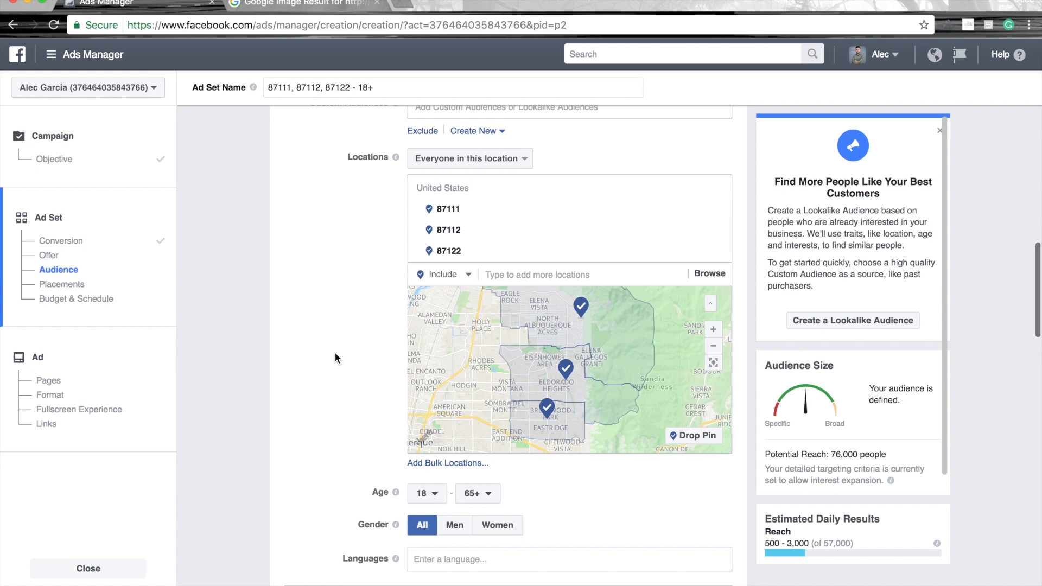
{"action": "scroll", "coordinate": [342, 347], "scroll_direction": "down", "scroll_amount": 1}
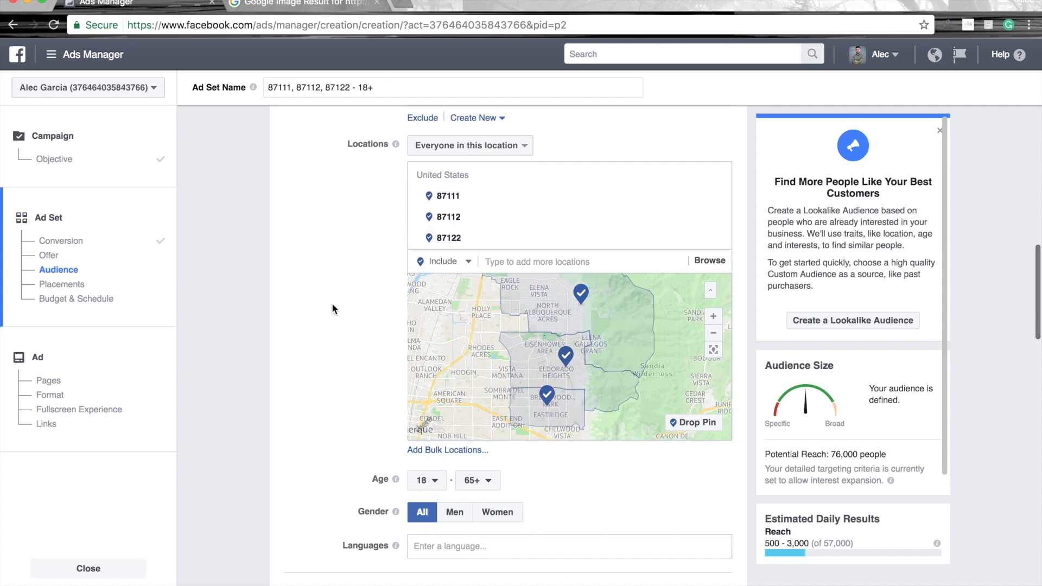
{"action": "scroll", "coordinate": [327, 307], "scroll_direction": "down", "scroll_amount": 6}
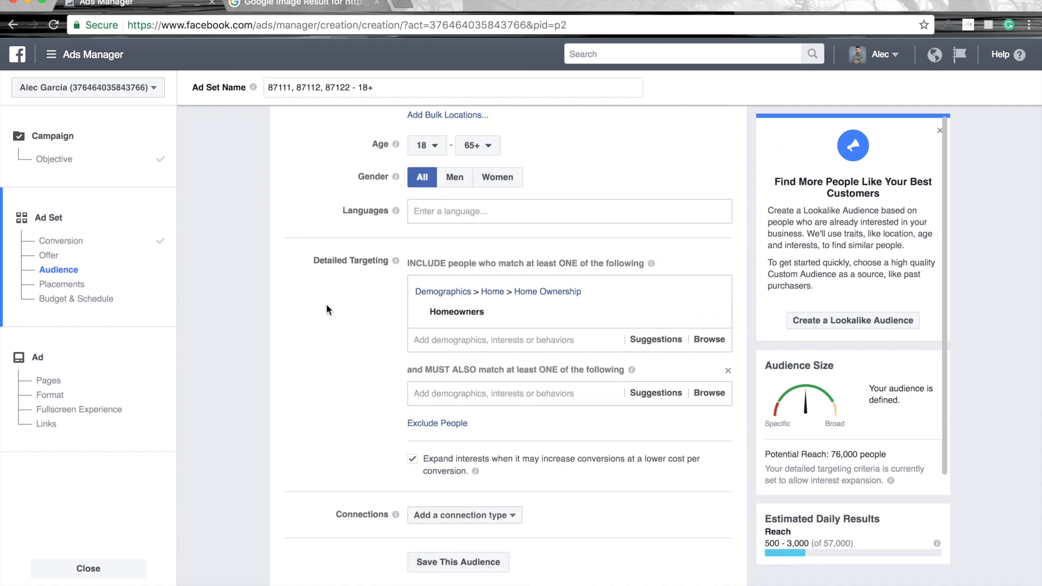
{"action": "mouse_move", "coordinate": [425, 320]}
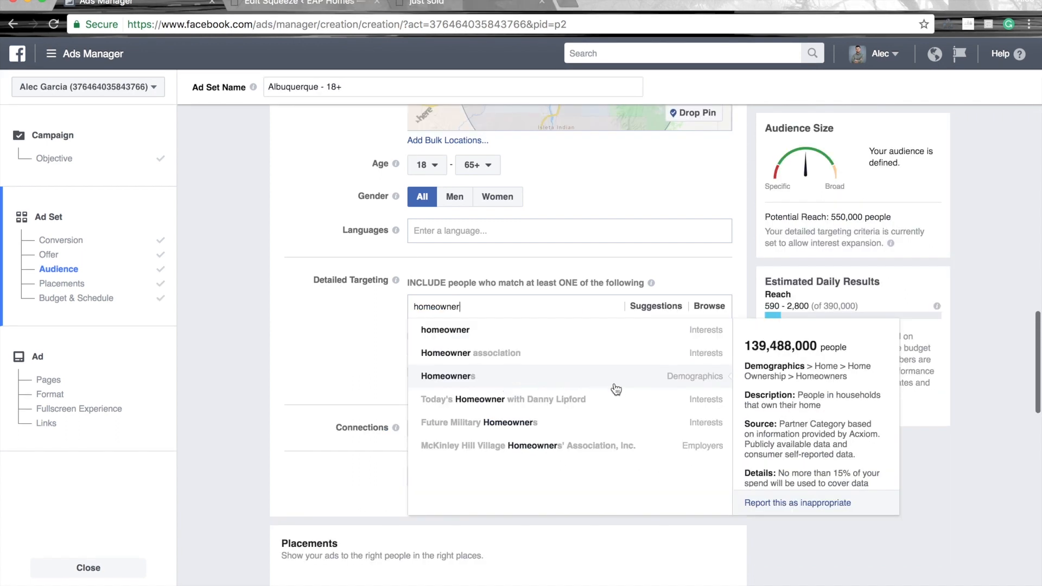
{"action": "mouse_move", "coordinate": [688, 336]}
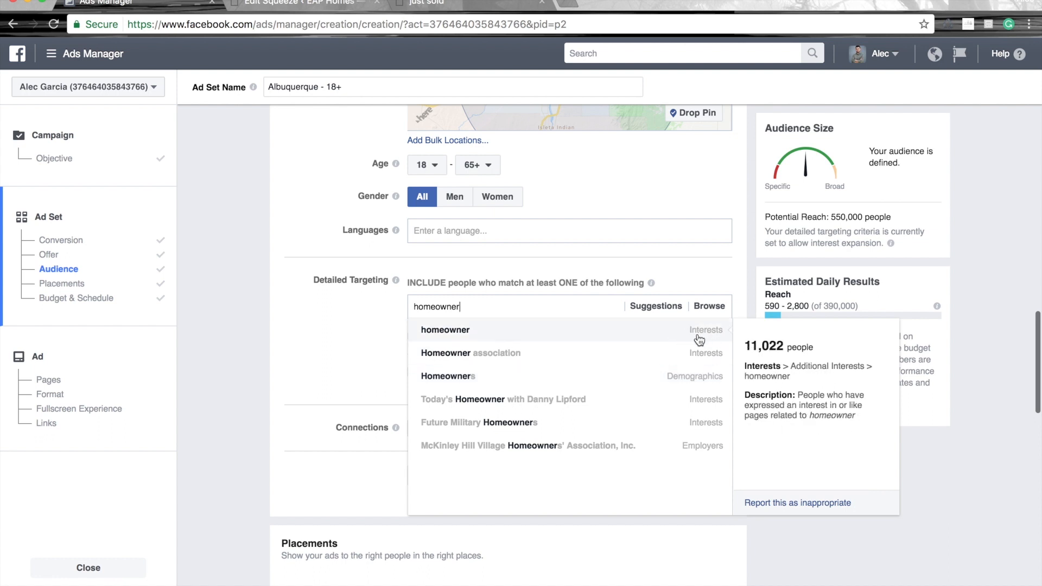
{"action": "mouse_move", "coordinate": [686, 382]}
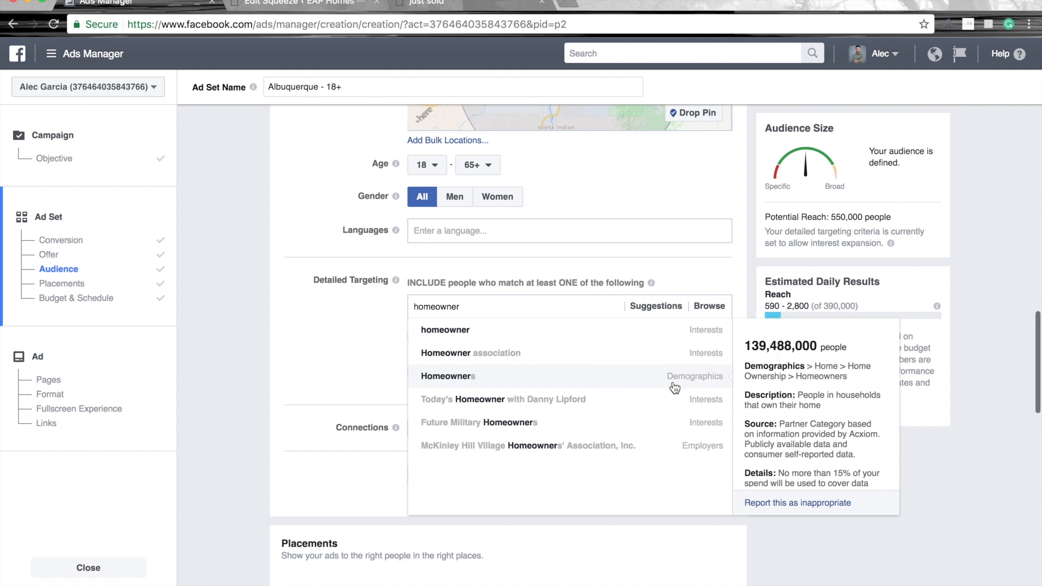
{"action": "left_click", "coordinate": [674, 383]}
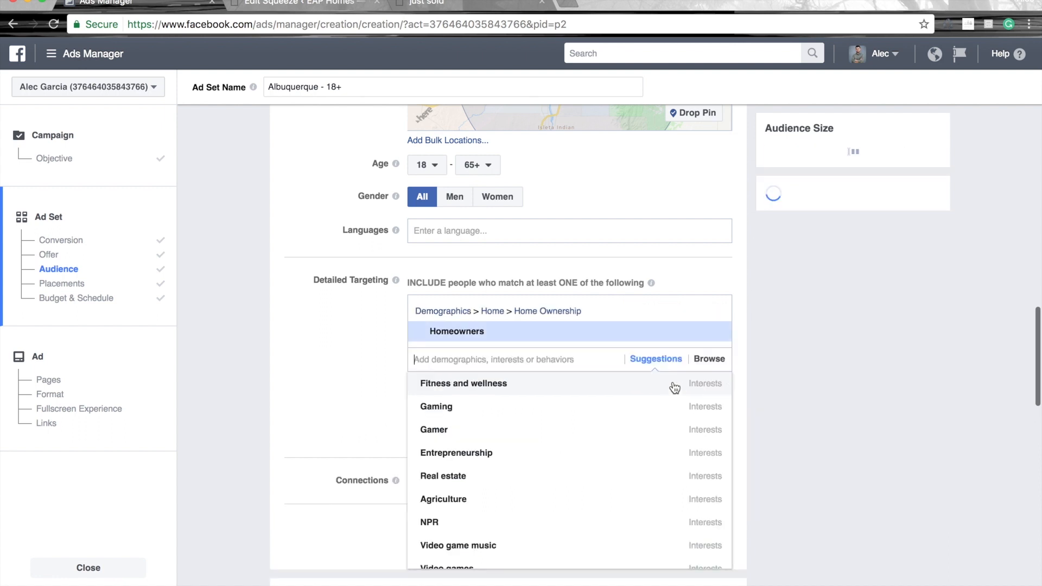
- Choose Edit Placements for the ad set and deselect the Instagram and Audience Network platforms
{"action": "scroll", "coordinate": [489, 423], "scroll_direction": "down", "scroll_amount": 5}
{"action": "left_click", "coordinate": [289, 450]}
{"action": "scroll", "coordinate": [543, 353], "scroll_direction": "down", "scroll_amount": 4}
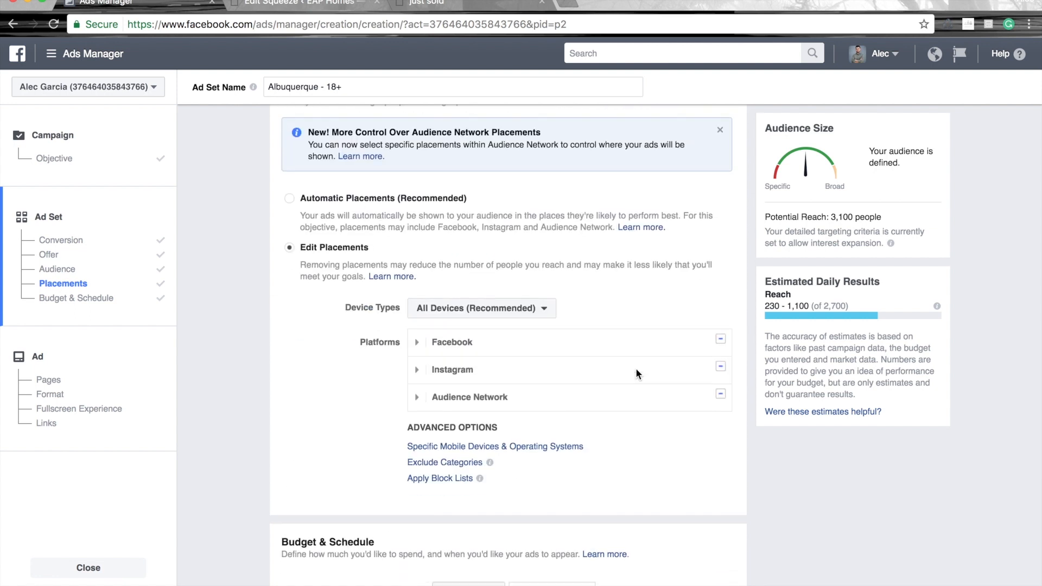
{"action": "left_click", "coordinate": [411, 332]}
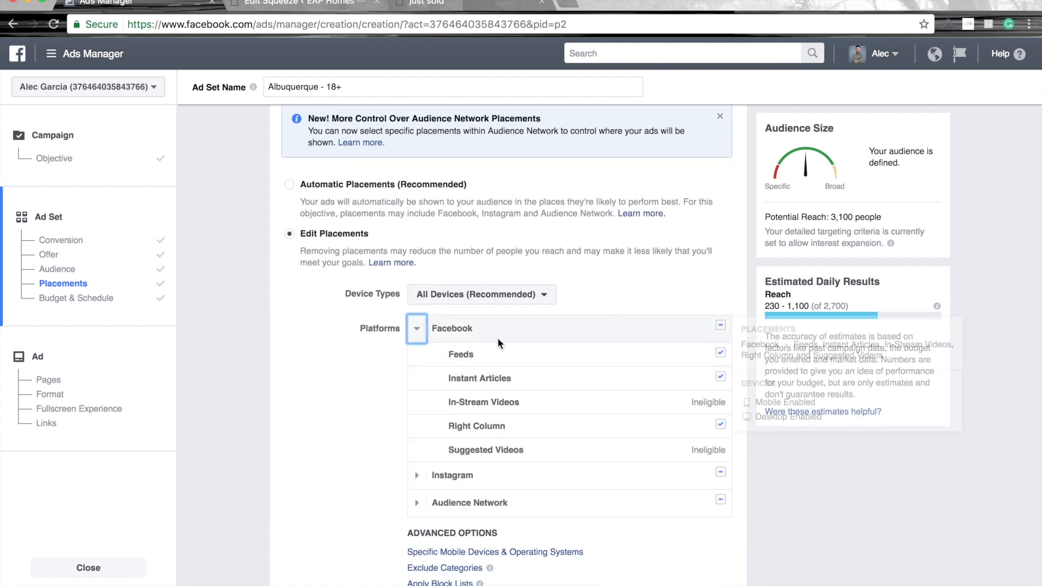
{"action": "left_click", "coordinate": [417, 475]}
{"action": "scroll", "coordinate": [351, 438], "scroll_direction": "down", "scroll_amount": 1}
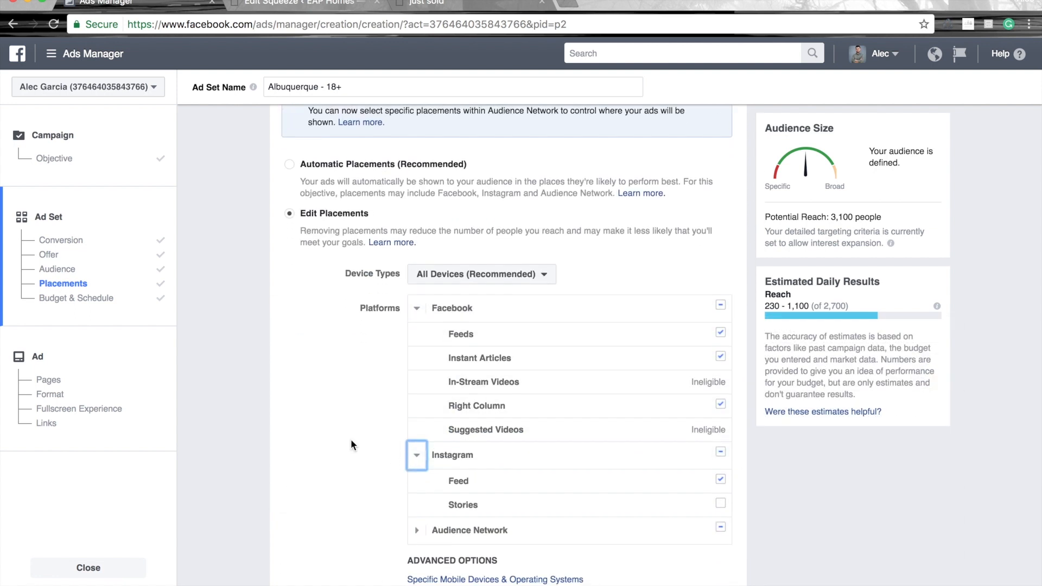
{"action": "left_click", "coordinate": [721, 464]}
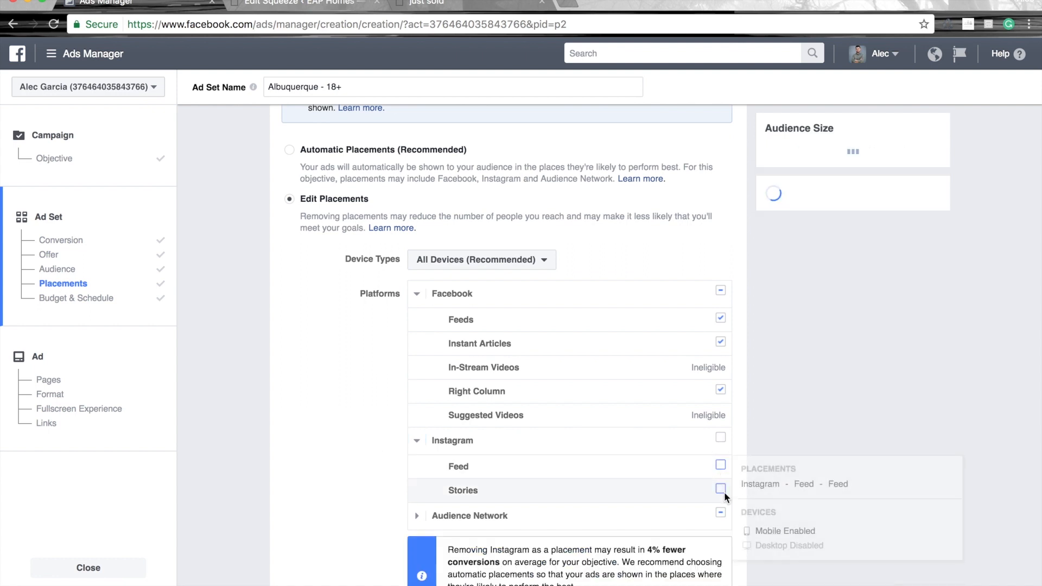
{"action": "left_click", "coordinate": [720, 513]}
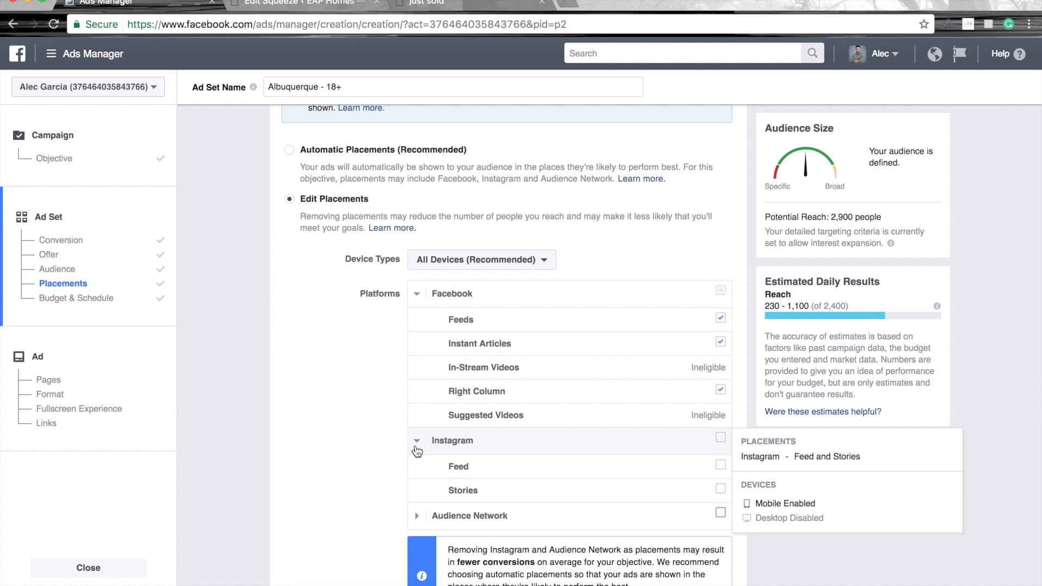
{"action": "left_click", "coordinate": [416, 451]}
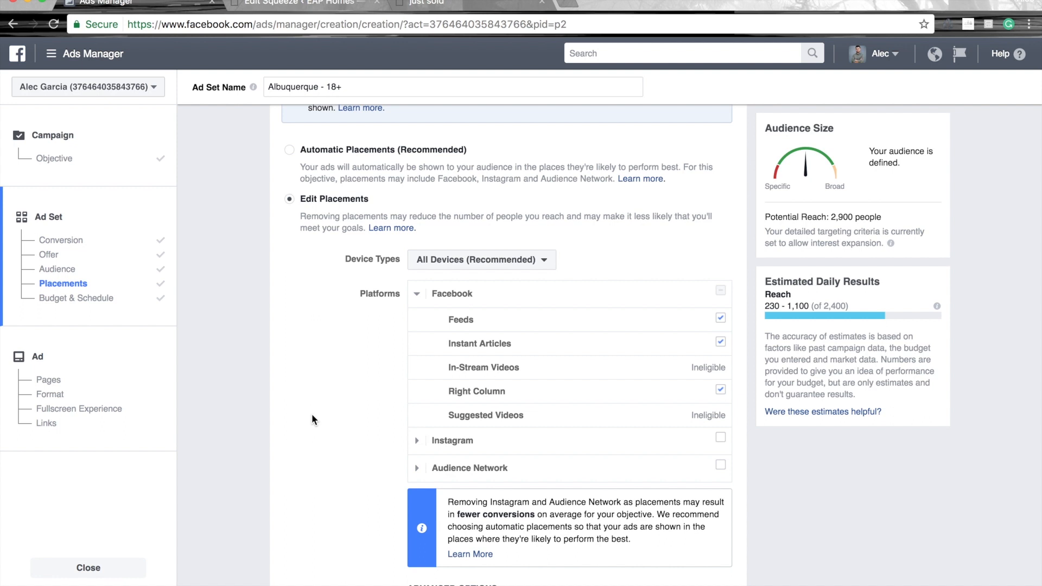
- Deselect Facebook's Right Column and Instant Articles placements, keeping Feeds and all device types
{"action": "left_click", "coordinate": [720, 389]}
{"action": "left_click", "coordinate": [720, 342]}
{"action": "left_click", "coordinate": [417, 296]}
{"action": "scroll", "coordinate": [324, 355], "scroll_direction": "down", "scroll_amount": 3}
{"action": "scroll", "coordinate": [324, 355], "scroll_direction": "up", "scroll_amount": 1}
{"action": "left_click", "coordinate": [547, 167]}
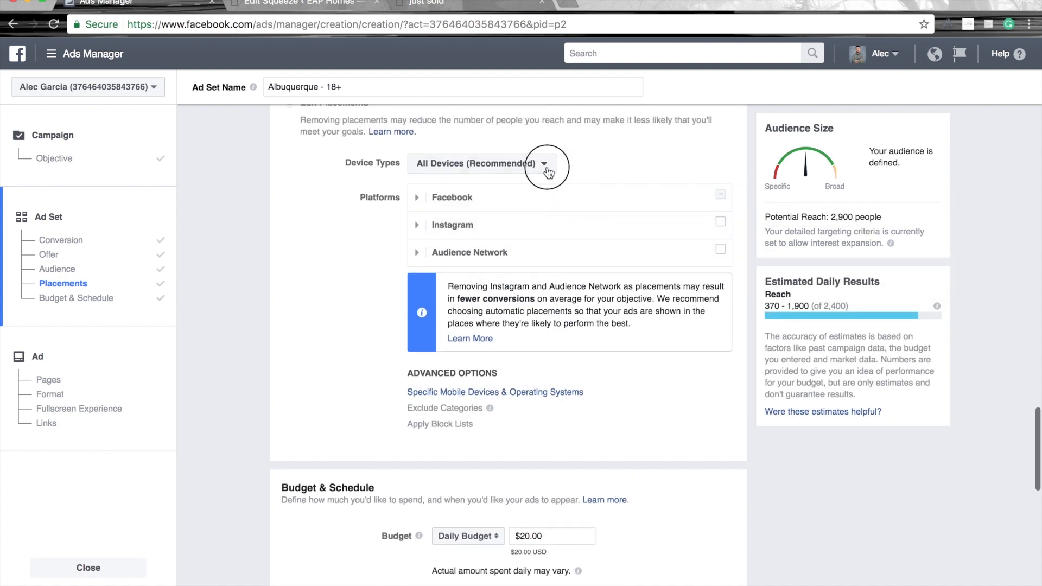
{"action": "left_click", "coordinate": [333, 267]}
{"action": "scroll", "coordinate": [333, 272], "scroll_direction": "down", "scroll_amount": 1}
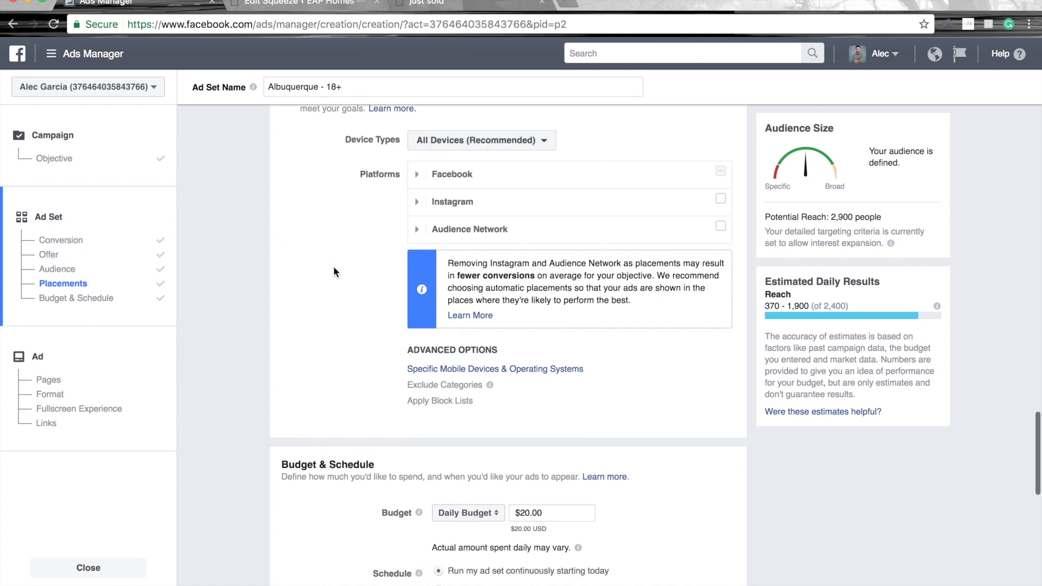
- Keep the $20.00 daily budget, continuous schedule and automatic bid, and continue to the ad setup
{"action": "scroll", "coordinate": [333, 266], "scroll_direction": "down", "scroll_amount": 5}
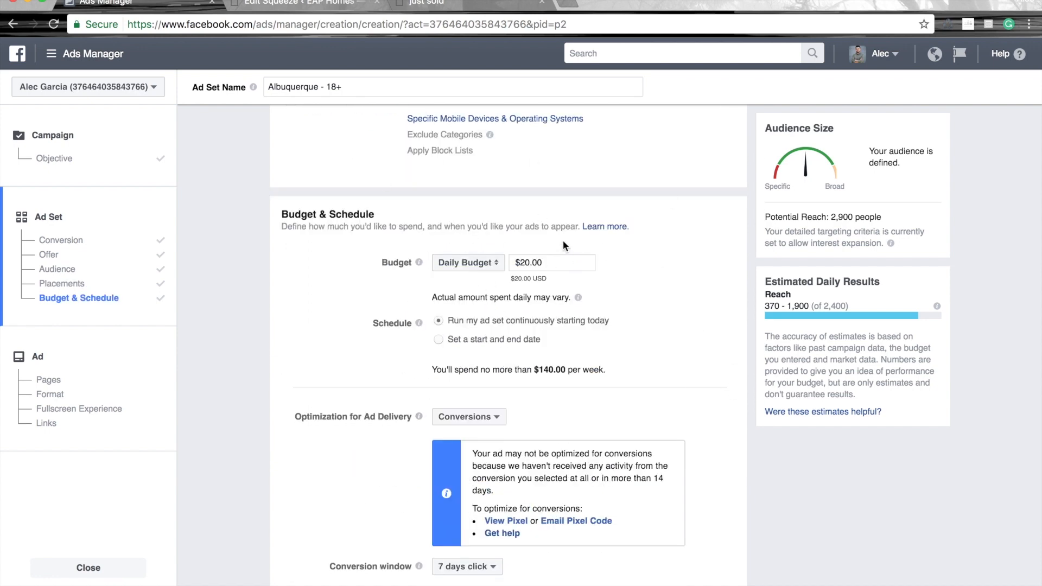
{"action": "scroll", "coordinate": [642, 319], "scroll_direction": "down", "scroll_amount": 5}
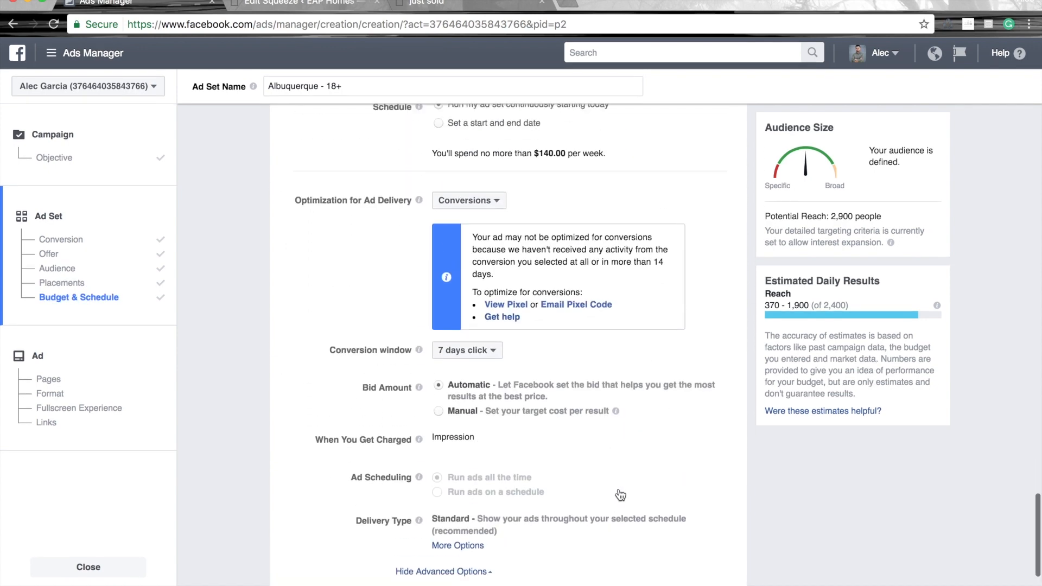
{"action": "scroll", "coordinate": [611, 465], "scroll_direction": "down", "scroll_amount": 1}
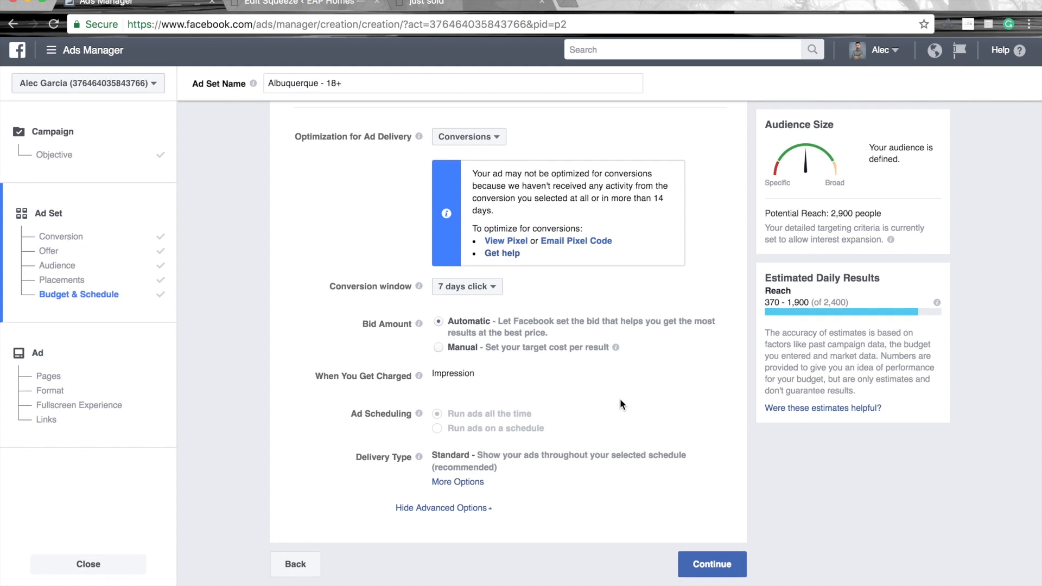
{"action": "left_click", "coordinate": [713, 567]}
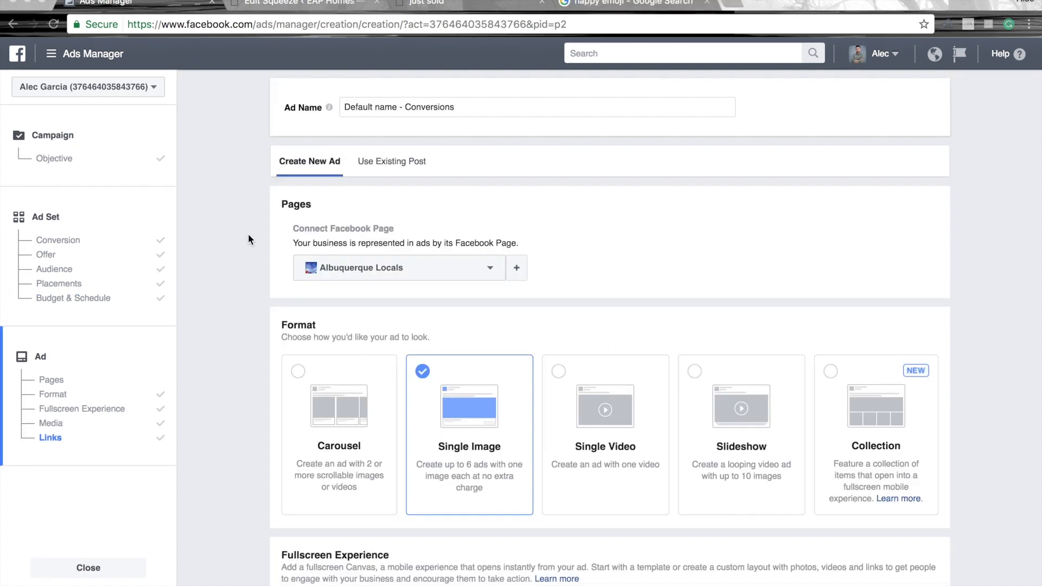
- Open the free stock images for the single-image ad and confirm the selected blue house picture
{"action": "scroll", "coordinate": [249, 235], "scroll_direction": "down", "scroll_amount": 1}
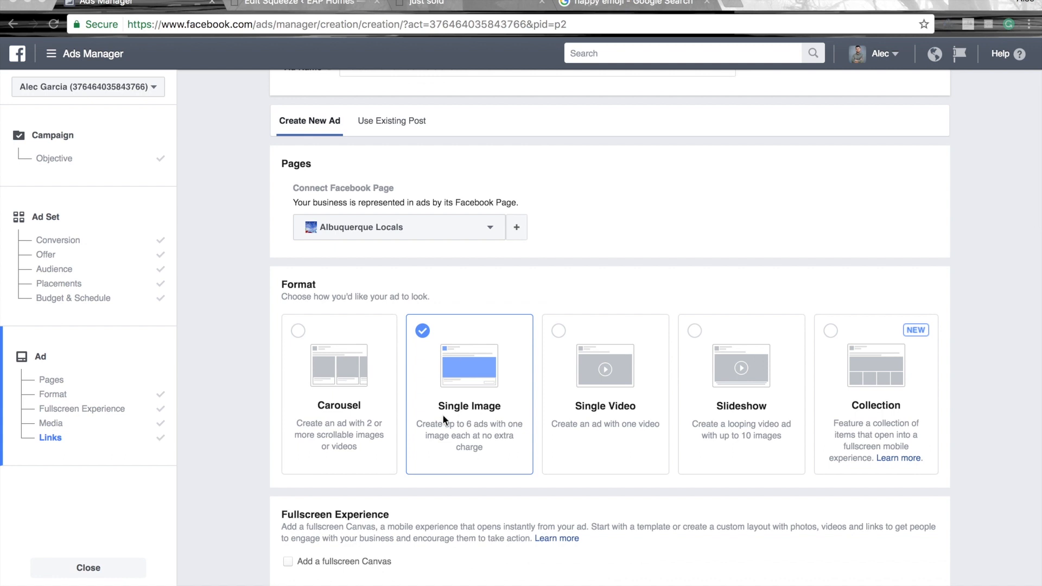
{"action": "scroll", "coordinate": [441, 414], "scroll_direction": "down", "scroll_amount": 5}
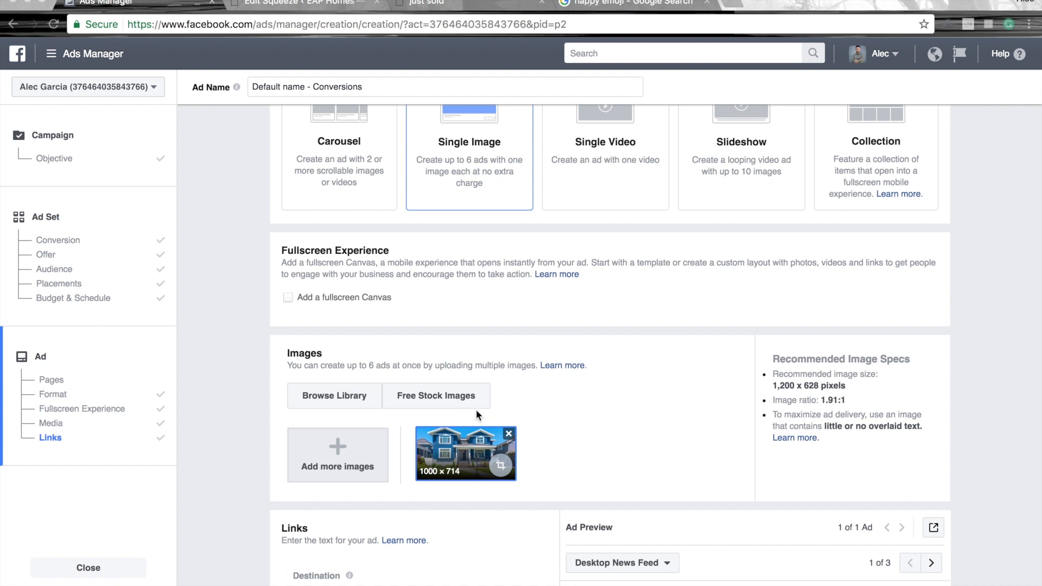
{"action": "left_click", "coordinate": [468, 396]}
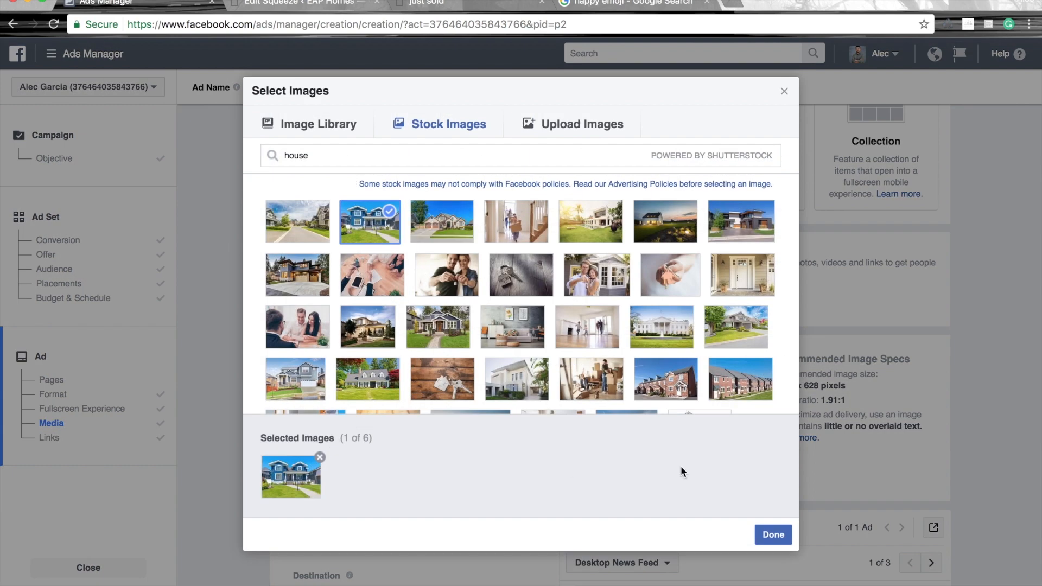
{"action": "left_click_drag", "start_coordinate": [313, 156], "coordinate": [258, 157]}
{"action": "left_click", "coordinate": [773, 535]}
{"action": "scroll", "coordinate": [434, 423], "scroll_direction": "down", "scroll_amount": 4}
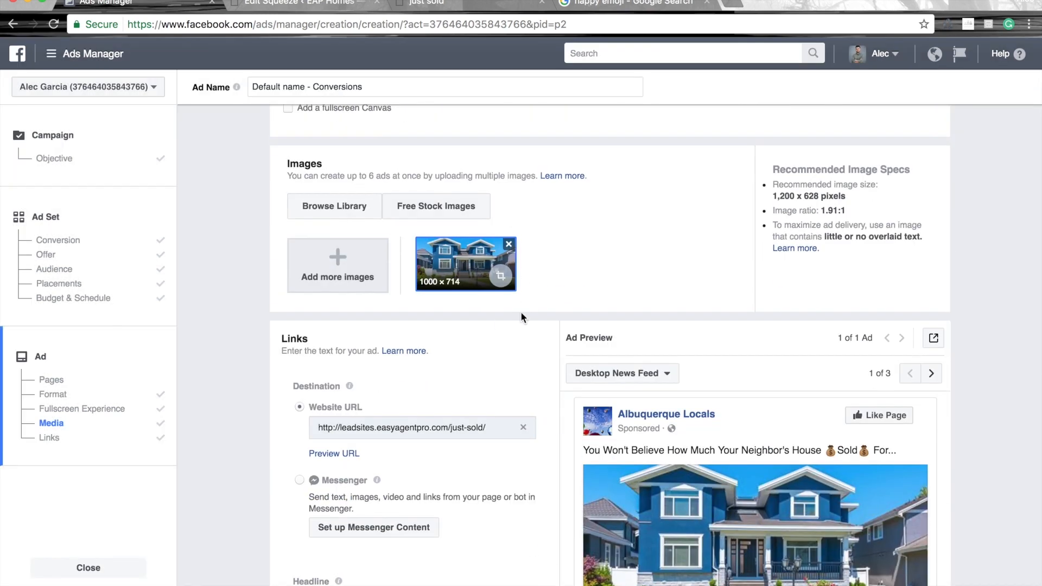
{"action": "scroll", "coordinate": [521, 318], "scroll_direction": "down", "scroll_amount": 3}
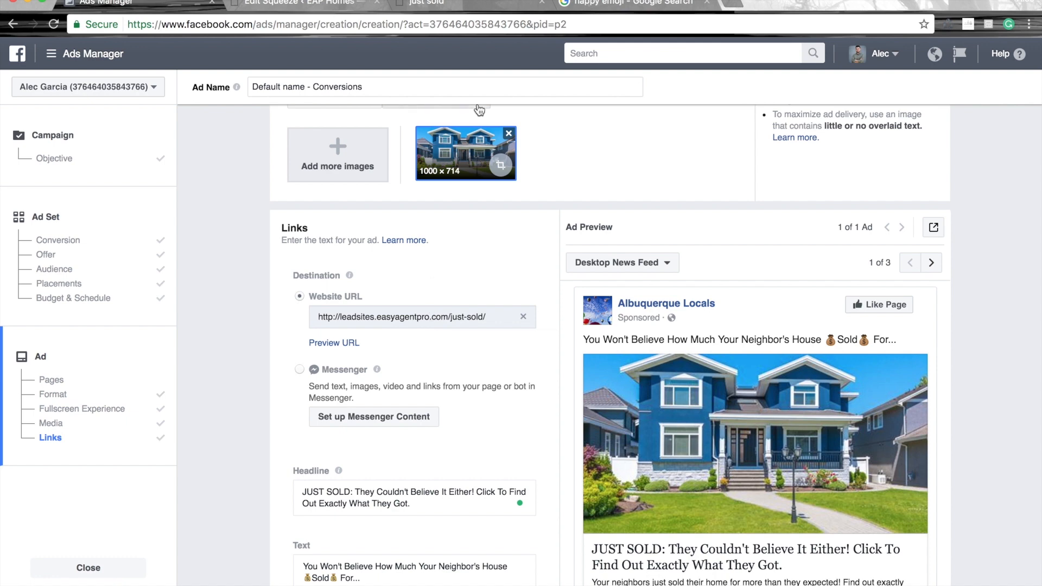
{"action": "left_click", "coordinate": [462, 4]}
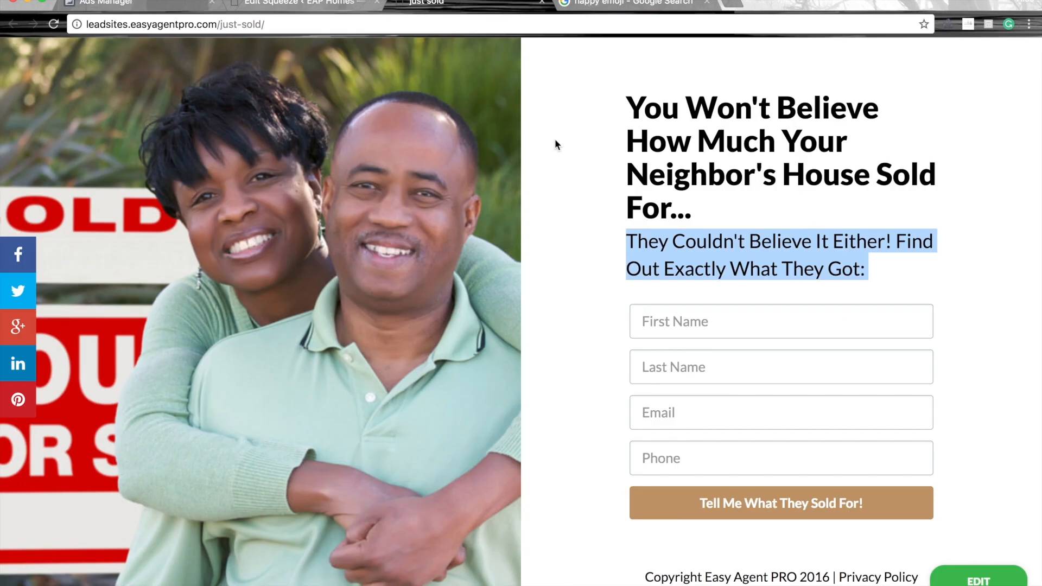
{"action": "left_click", "coordinate": [616, 139]}
{"action": "left_click", "coordinate": [312, 30]}
{"action": "key", "text": "ctrl+c"}
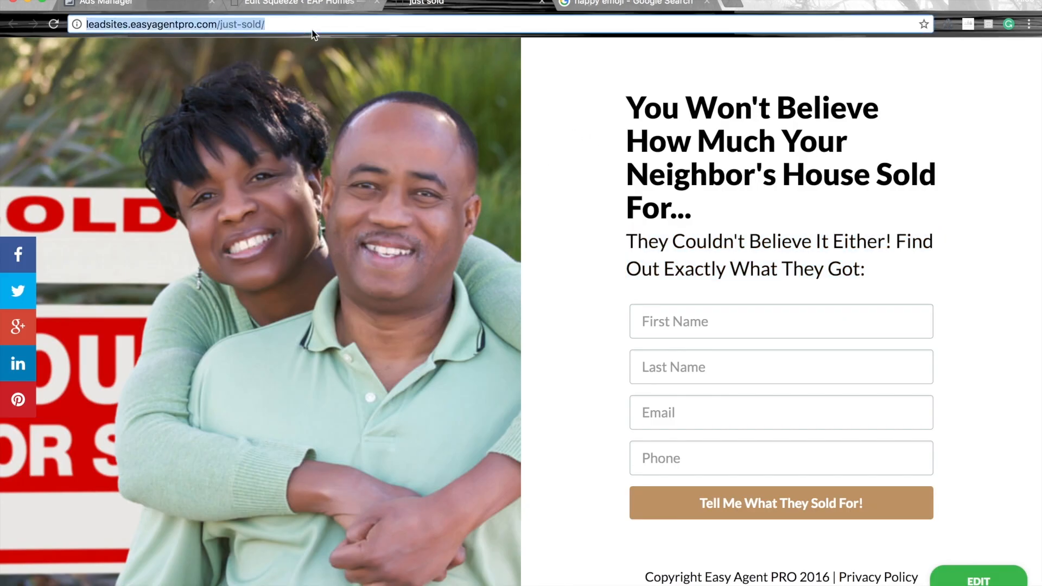
{"action": "left_click", "coordinate": [136, 3]}
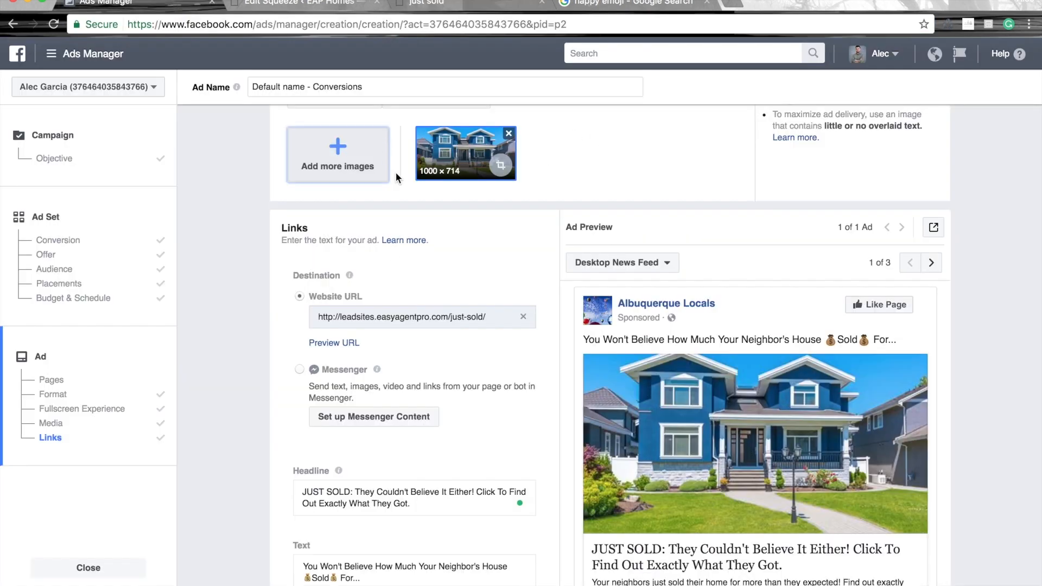
{"action": "triple_click", "coordinate": [423, 319]}
{"action": "key", "text": "ctrl+v"}
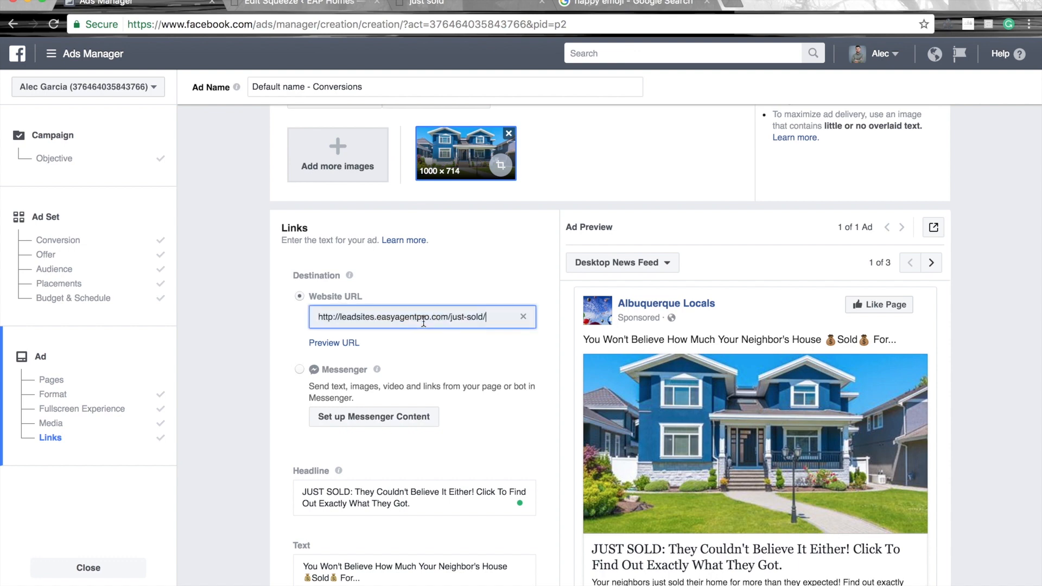
{"action": "left_click", "coordinate": [265, 342]}
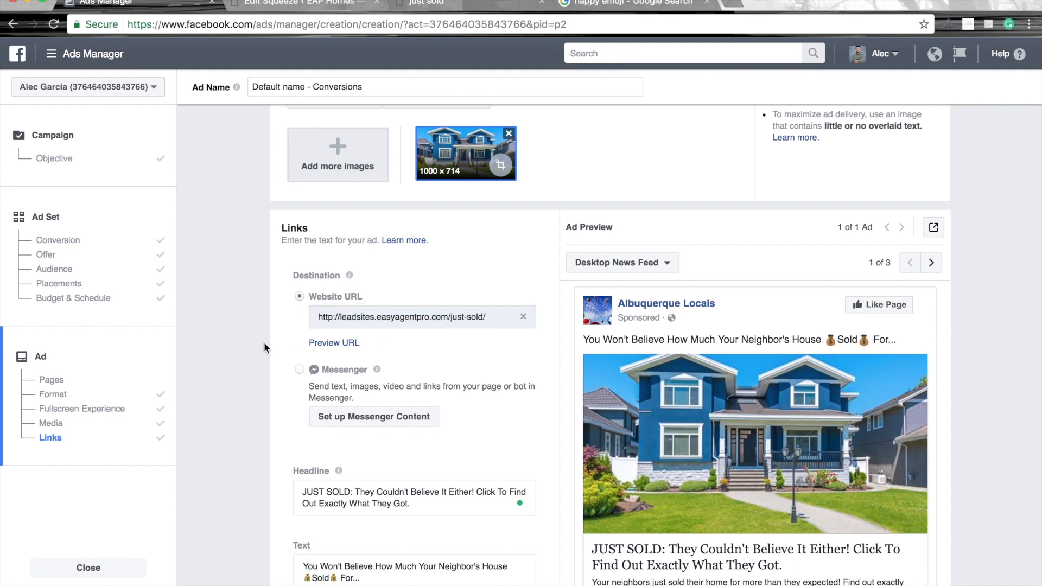
- Compare the ad's headline and text with the wording on the just-sold squeeze page
{"action": "scroll", "coordinate": [261, 347], "scroll_direction": "down", "scroll_amount": 3}
{"action": "scroll", "coordinate": [298, 351], "scroll_direction": "down", "scroll_amount": 1}
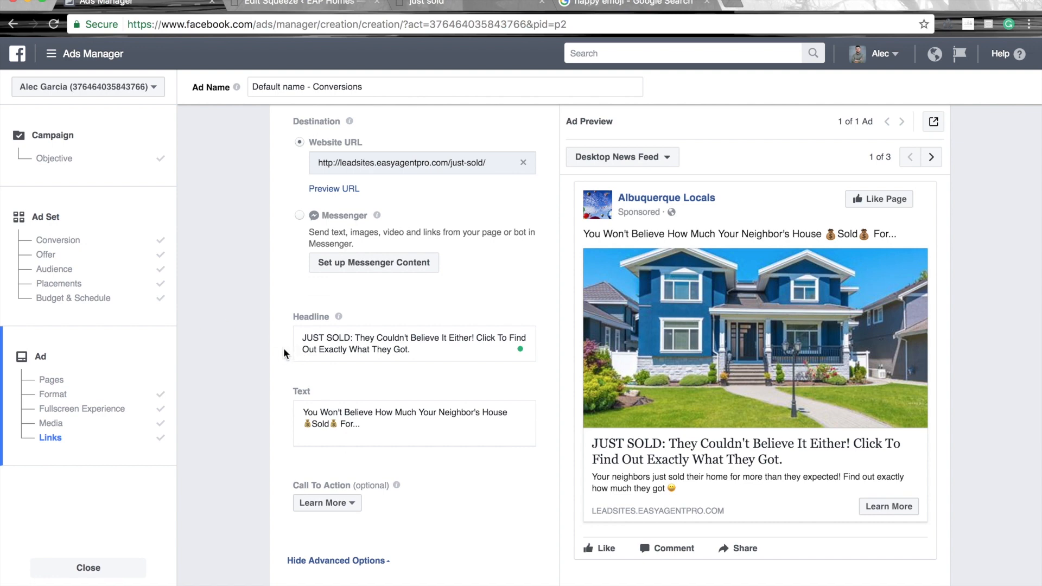
{"action": "left_click", "coordinate": [304, 4]}
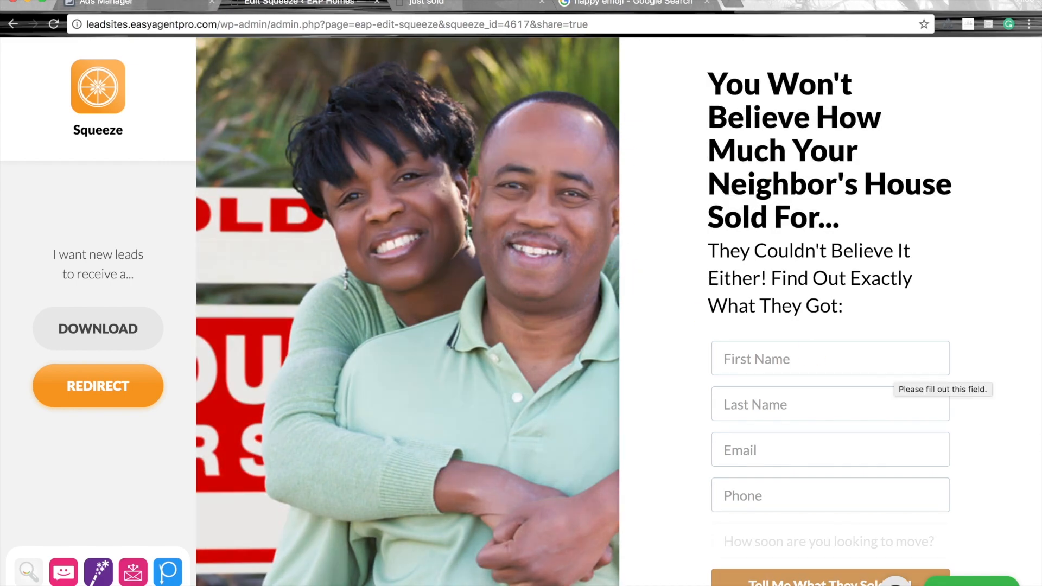
{"action": "left_click", "coordinate": [104, 3]}
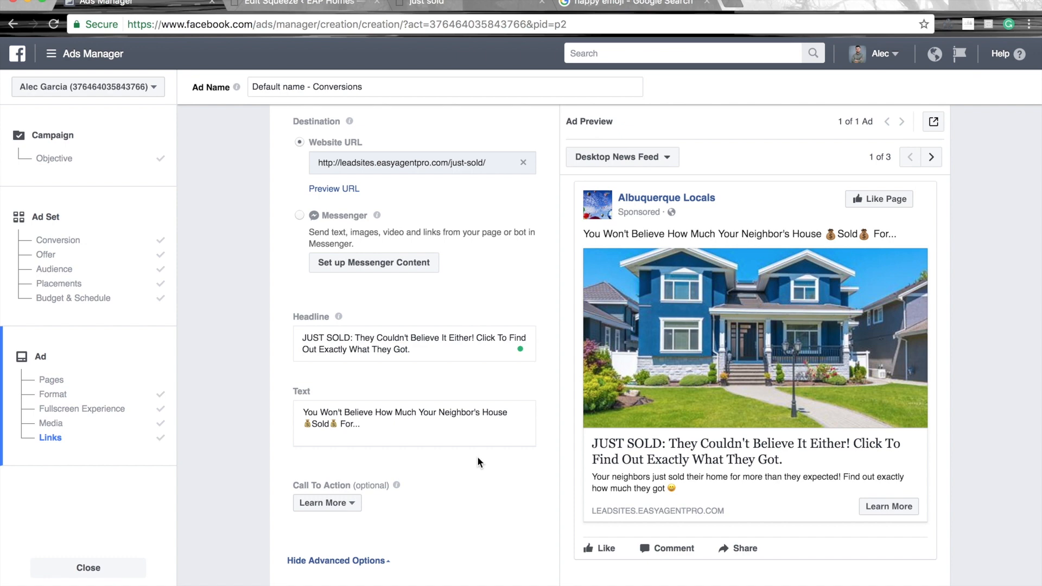
{"action": "scroll", "coordinate": [477, 455], "scroll_direction": "down", "scroll_amount": 2}
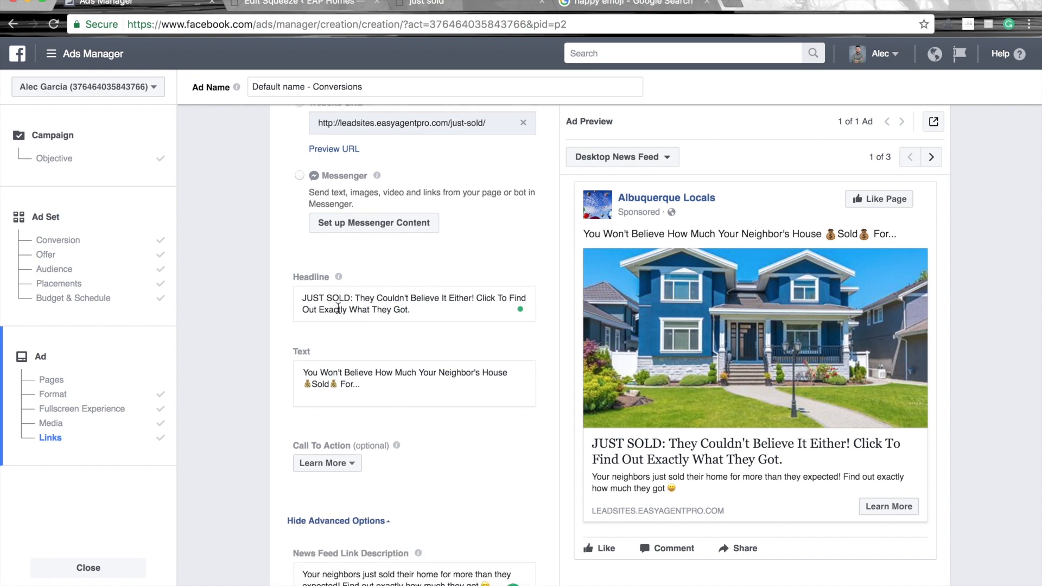
{"action": "left_click_drag", "start_coordinate": [355, 298], "coordinate": [425, 316]}
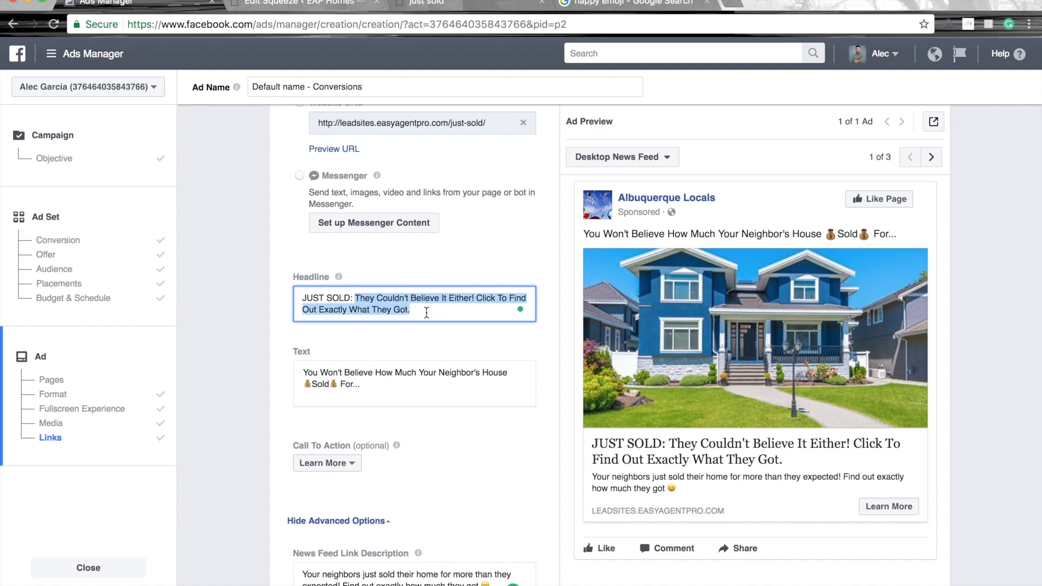
{"action": "left_click", "coordinate": [282, 3]}
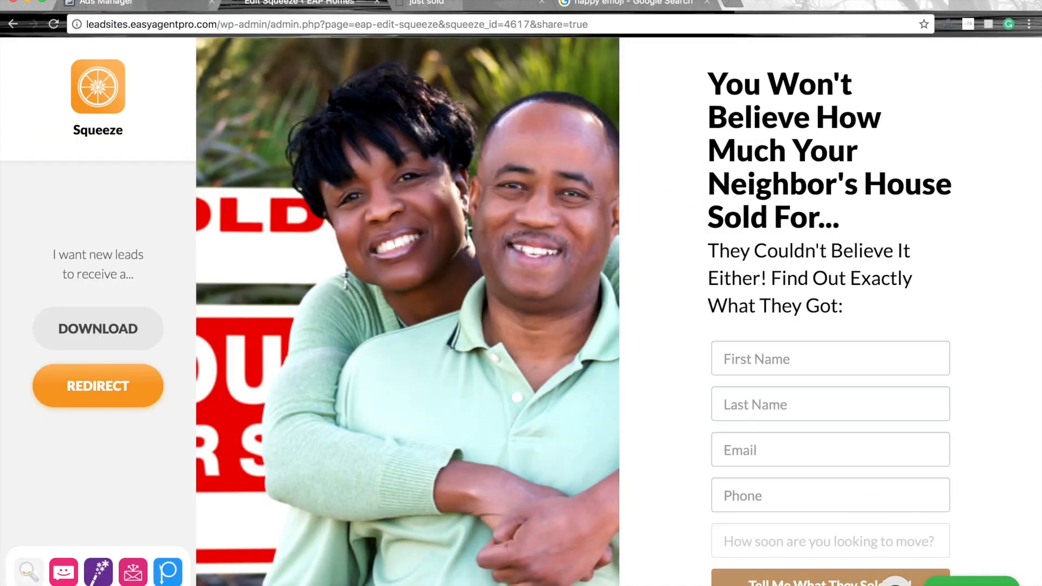
{"action": "key", "text": "ctrl+shift+Tab"}
- Review the ad text and its money-bag emojis, the call to action, the news feed link description and the remaining advanced options
{"action": "left_click", "coordinate": [427, 388]}
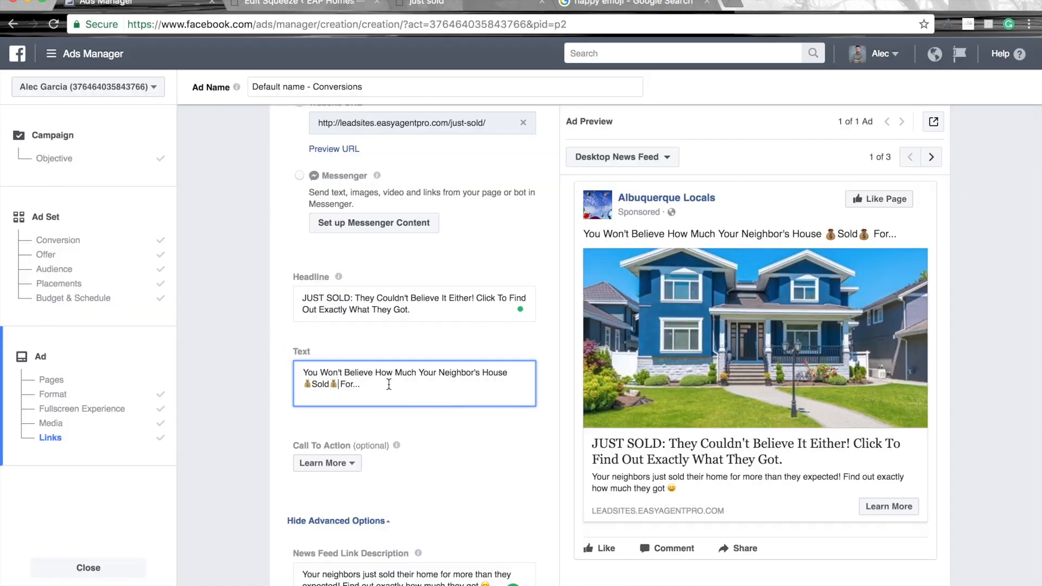
{"action": "scroll", "coordinate": [388, 424], "scroll_direction": "down", "scroll_amount": 2}
{"action": "mouse_move", "coordinate": [388, 384]}
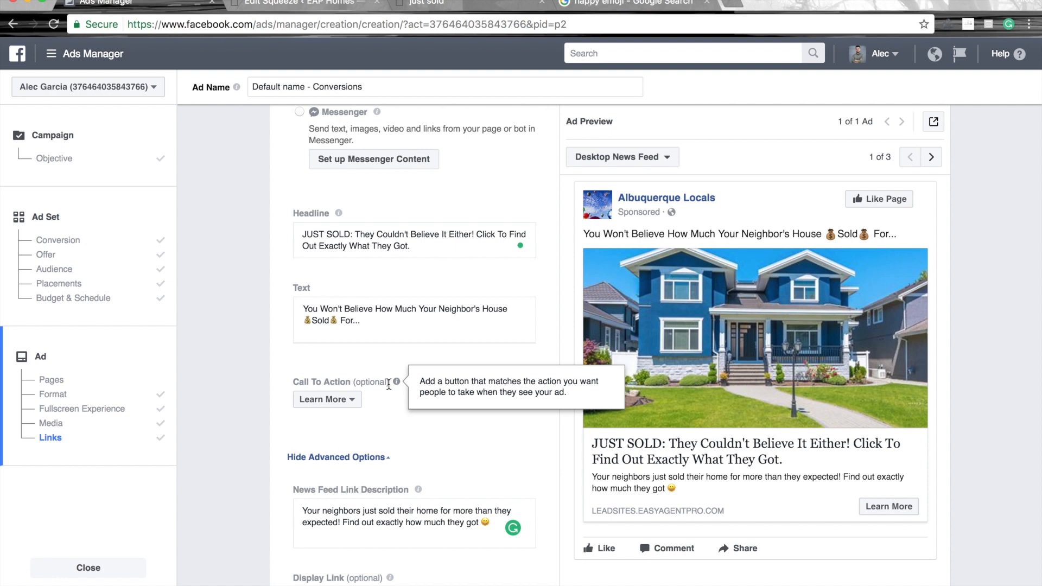
{"action": "scroll", "coordinate": [388, 384], "scroll_direction": "down", "scroll_amount": 1}
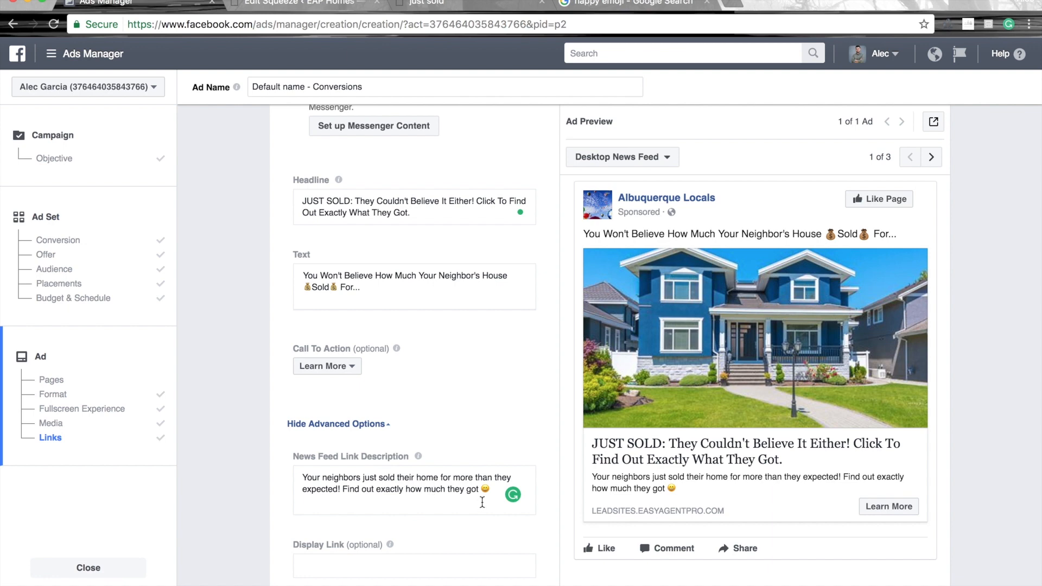
{"action": "scroll", "coordinate": [493, 490], "scroll_direction": "up", "scroll_amount": 1}
{"action": "left_click", "coordinate": [330, 340]}
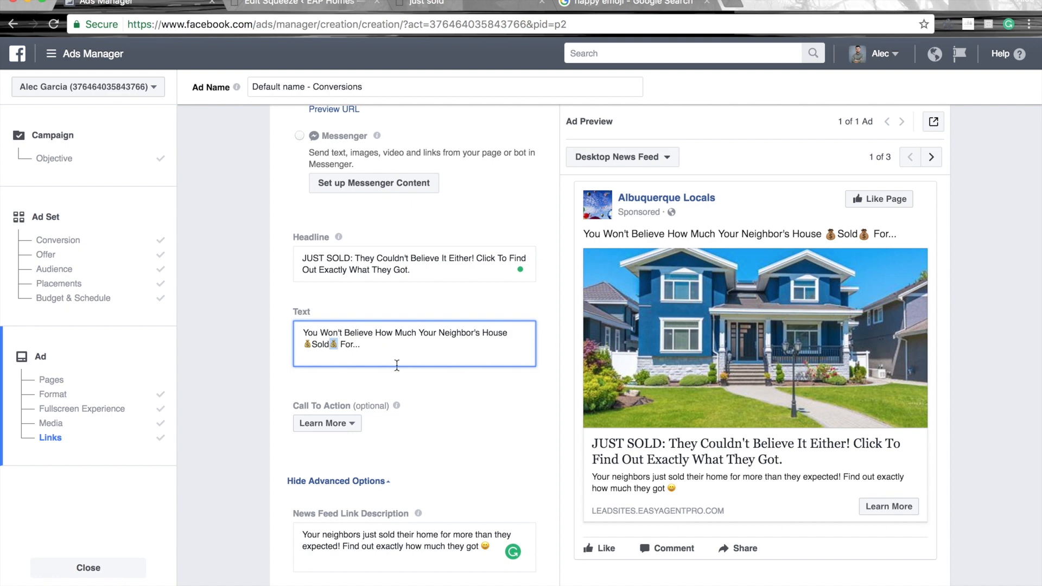
{"action": "left_click", "coordinate": [386, 345]}
{"action": "left_click", "coordinate": [343, 321]}
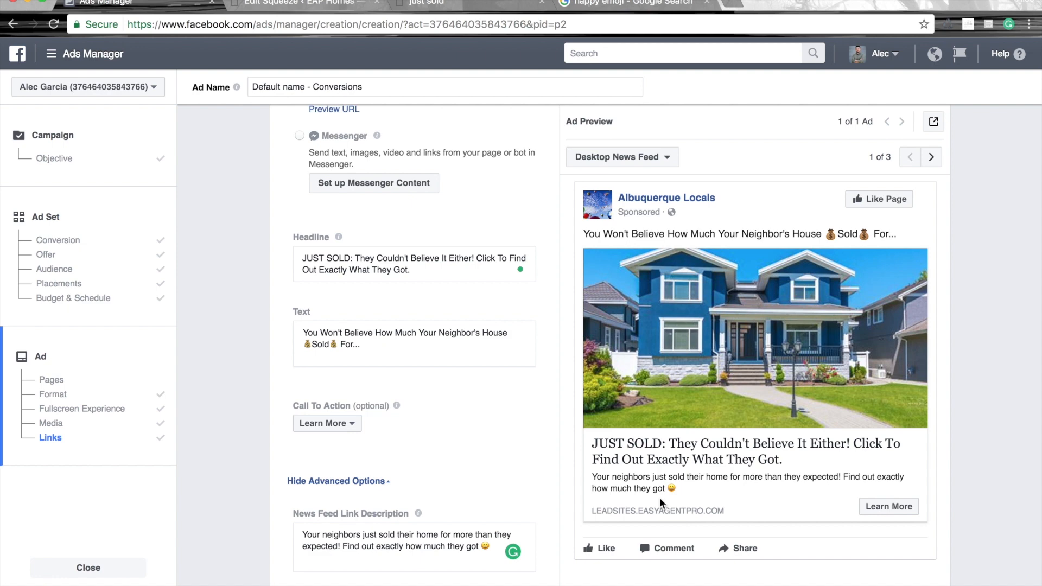
{"action": "scroll", "coordinate": [589, 501], "scroll_direction": "down", "scroll_amount": 10}
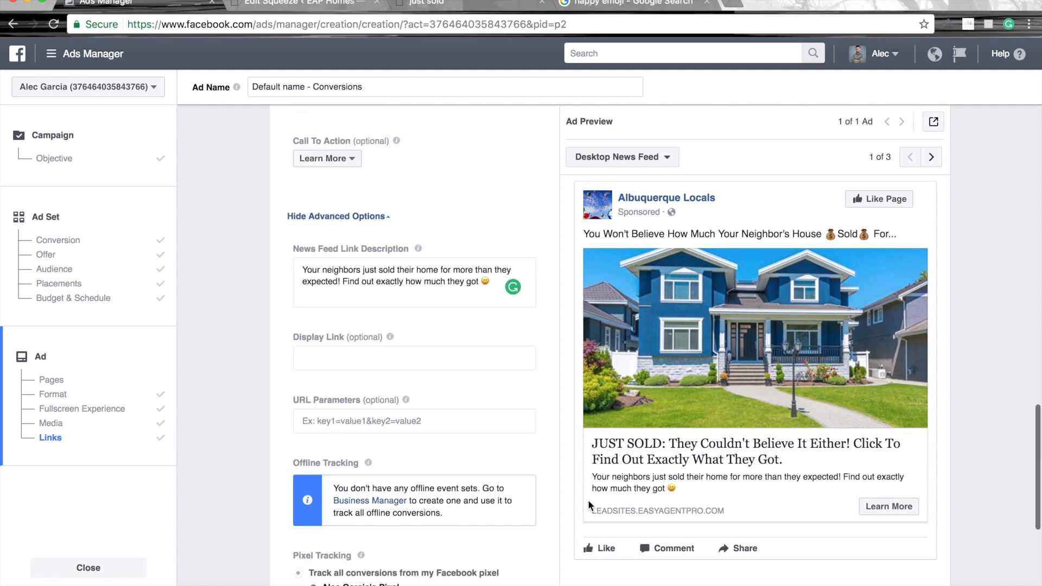